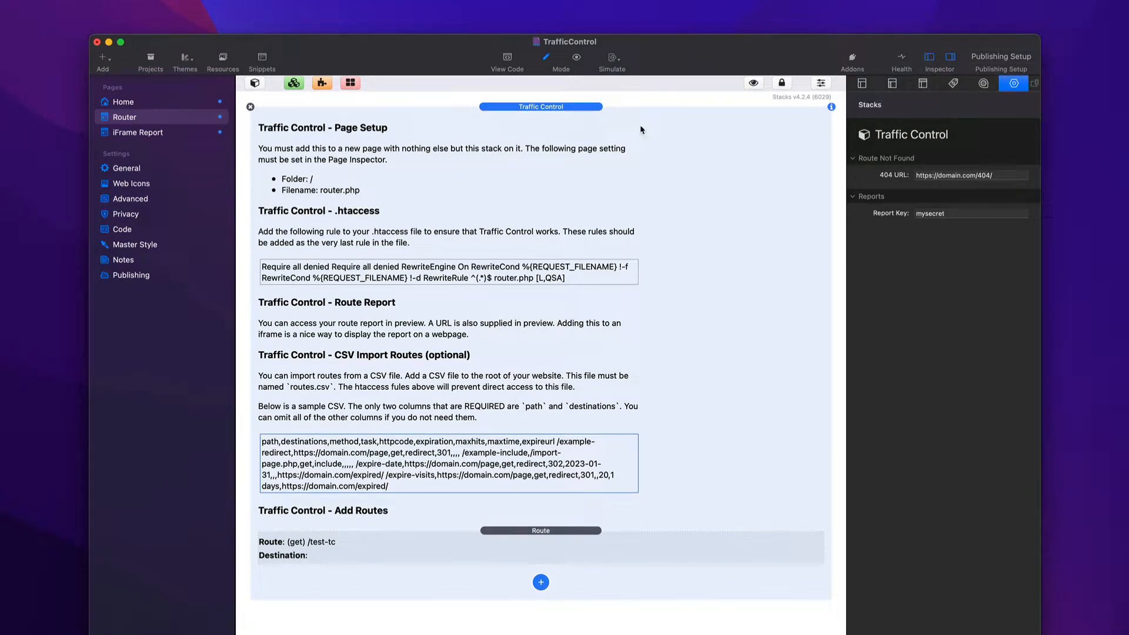
- Preview the Router page and inspect the route report's /tc-test feeds entry and the report link below the table
{"action": "key", "text": "super+r"}
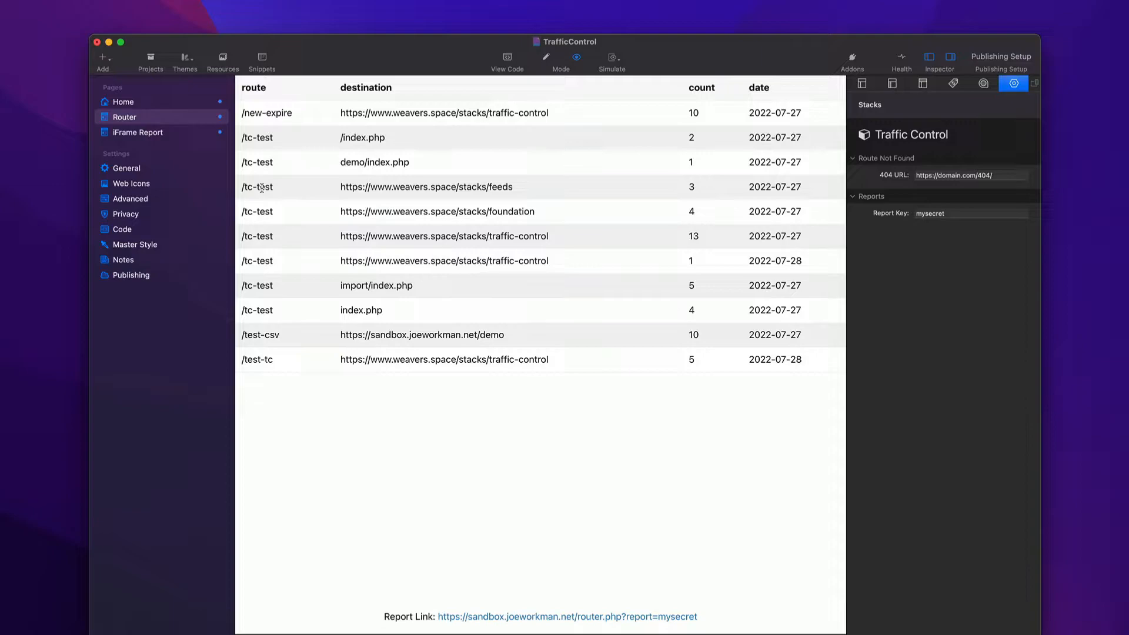
{"action": "left_click_drag", "start_coordinate": [241, 188], "coordinate": [542, 190]}
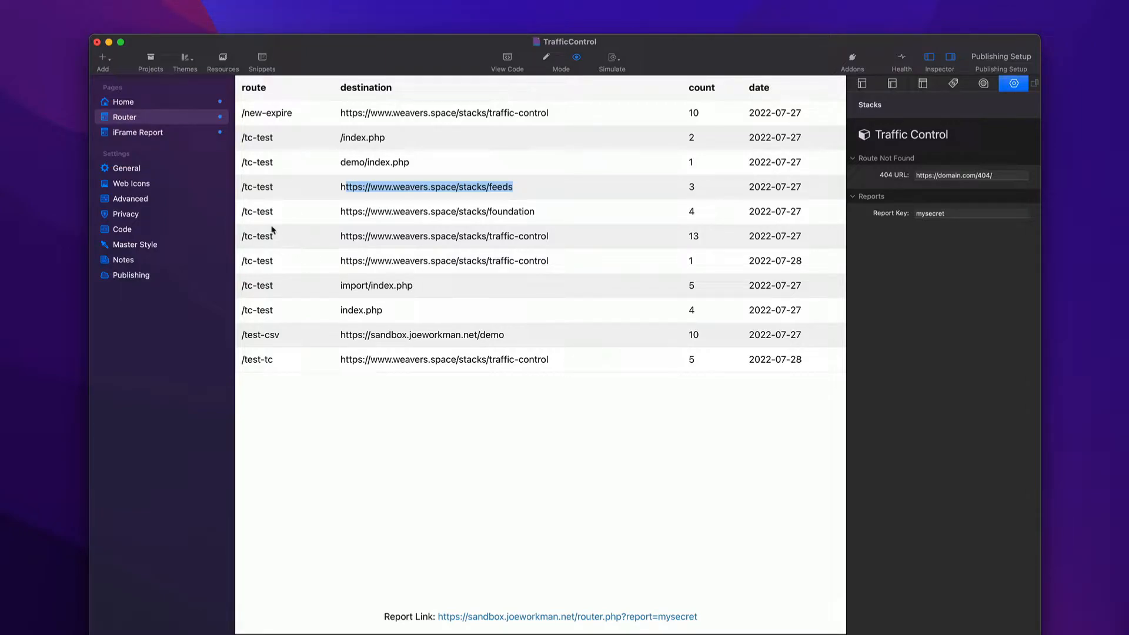
{"action": "left_click_drag", "start_coordinate": [243, 186], "coordinate": [292, 185]}
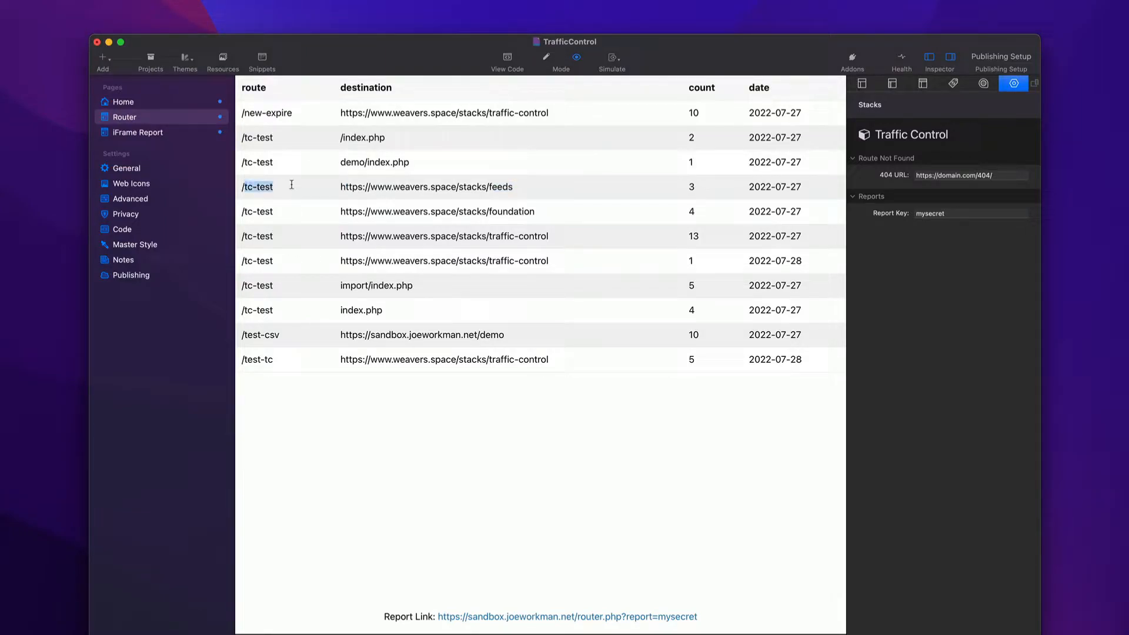
{"action": "left_click", "coordinate": [344, 189]}
{"action": "left_click_drag", "start_coordinate": [437, 617], "coordinate": [699, 613]}
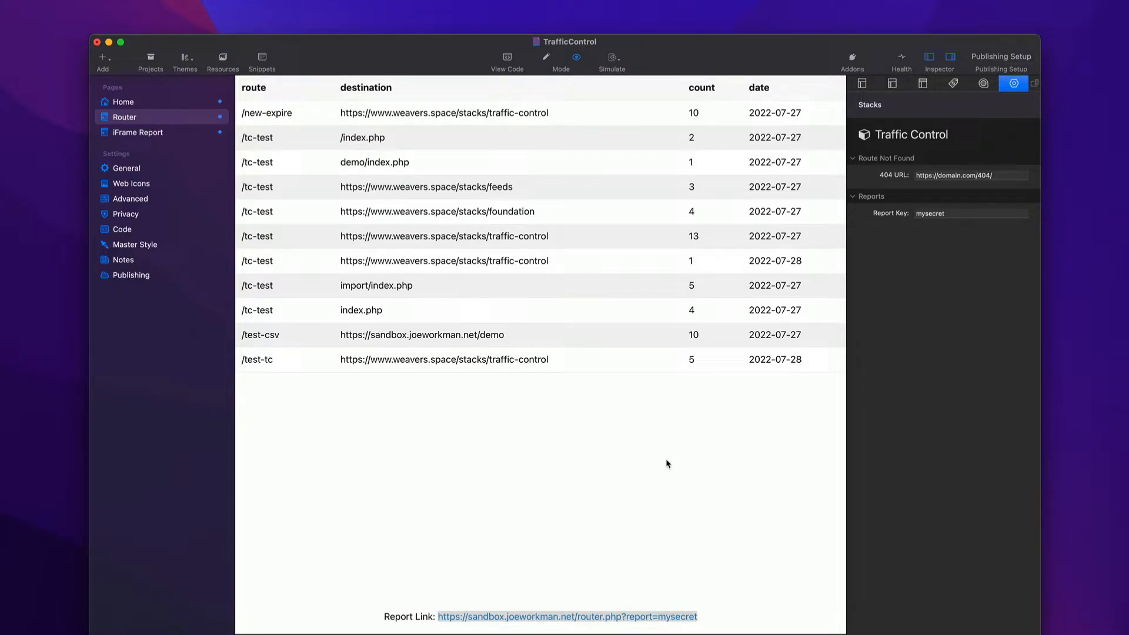
- Check the Traffic Control stack's Report Key in edit mode and compare it with the report link in the Router preview
{"action": "key", "text": "super+r"}
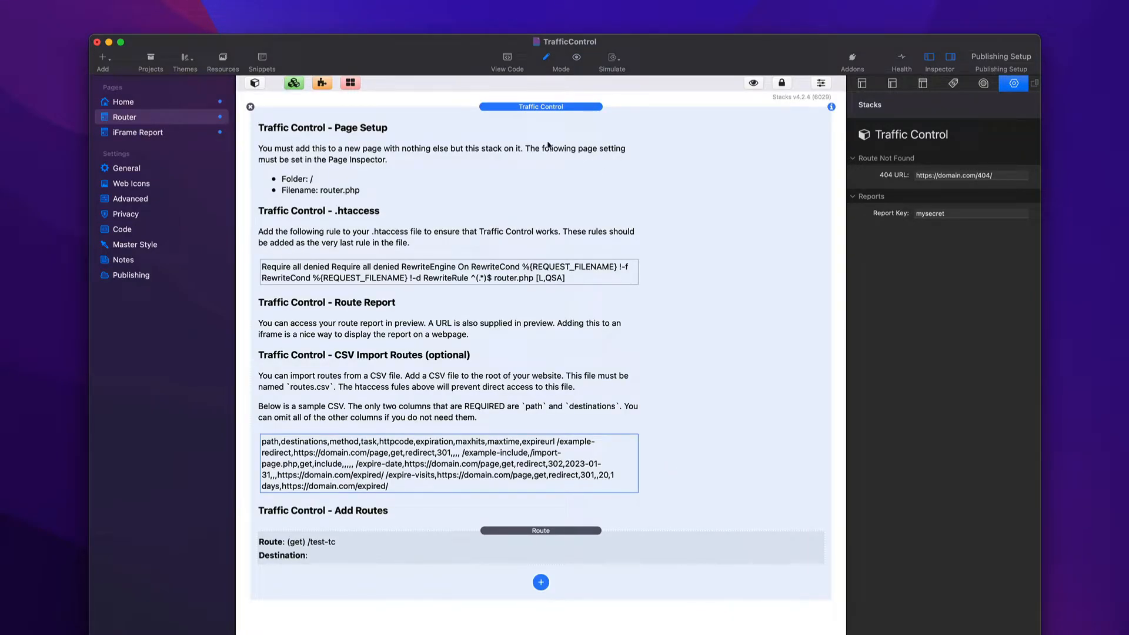
{"action": "left_click", "coordinate": [964, 212]}
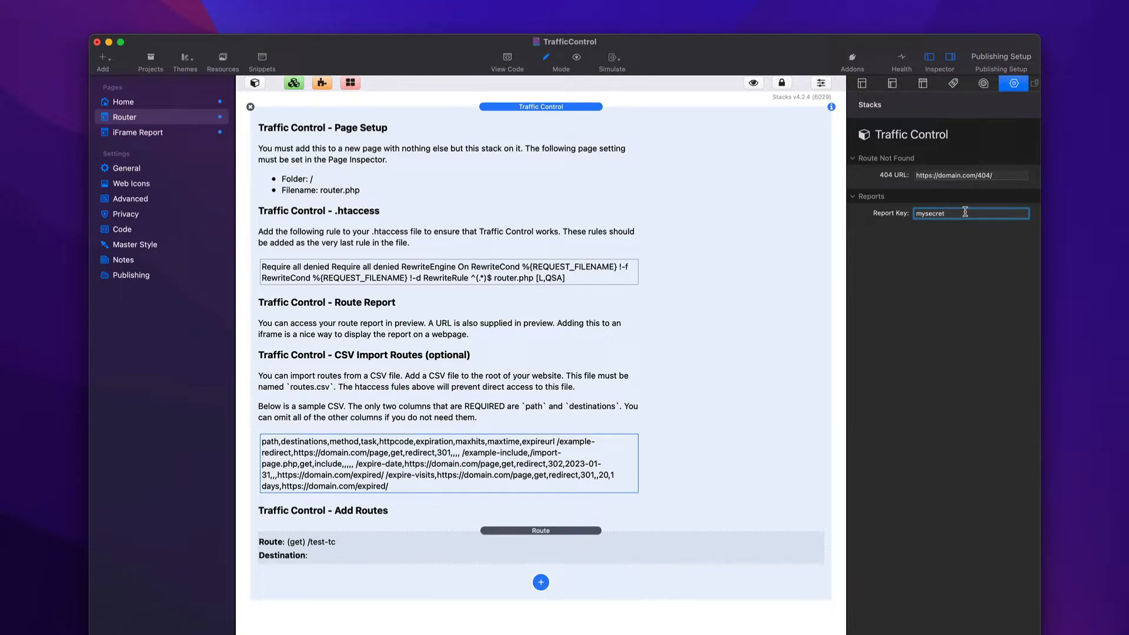
{"action": "left_click", "coordinate": [598, 216]}
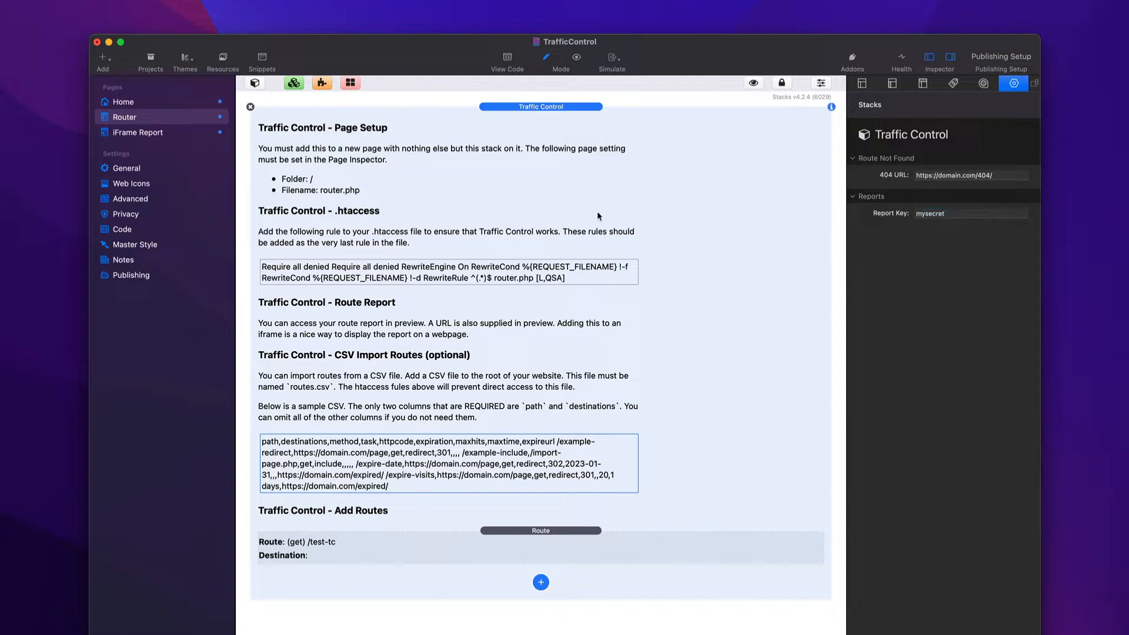
{"action": "key", "text": "super+r"}
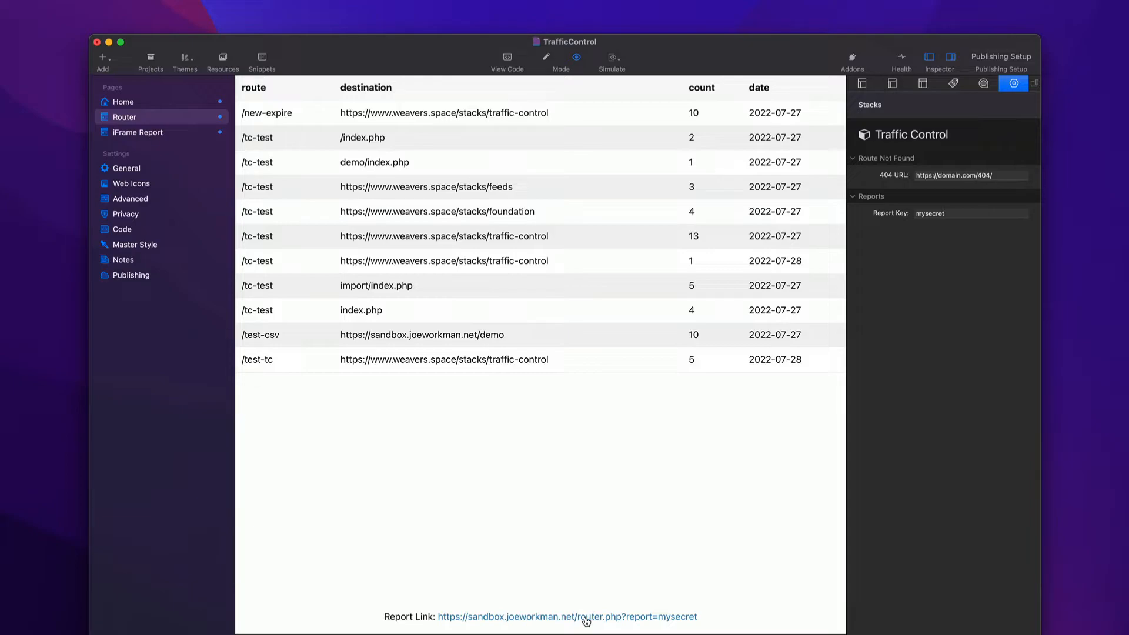
{"action": "key", "text": "super+r"}
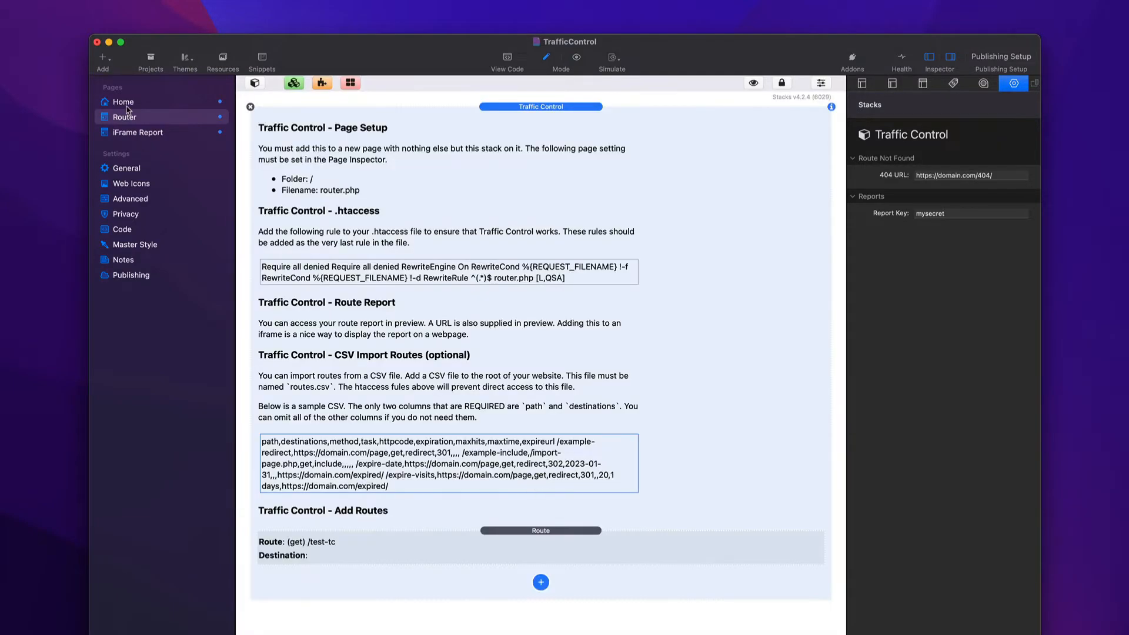
- Inspect the Offsite stack's URL on the iFrame Report page, and preview that page
{"action": "left_click", "coordinate": [137, 134]}
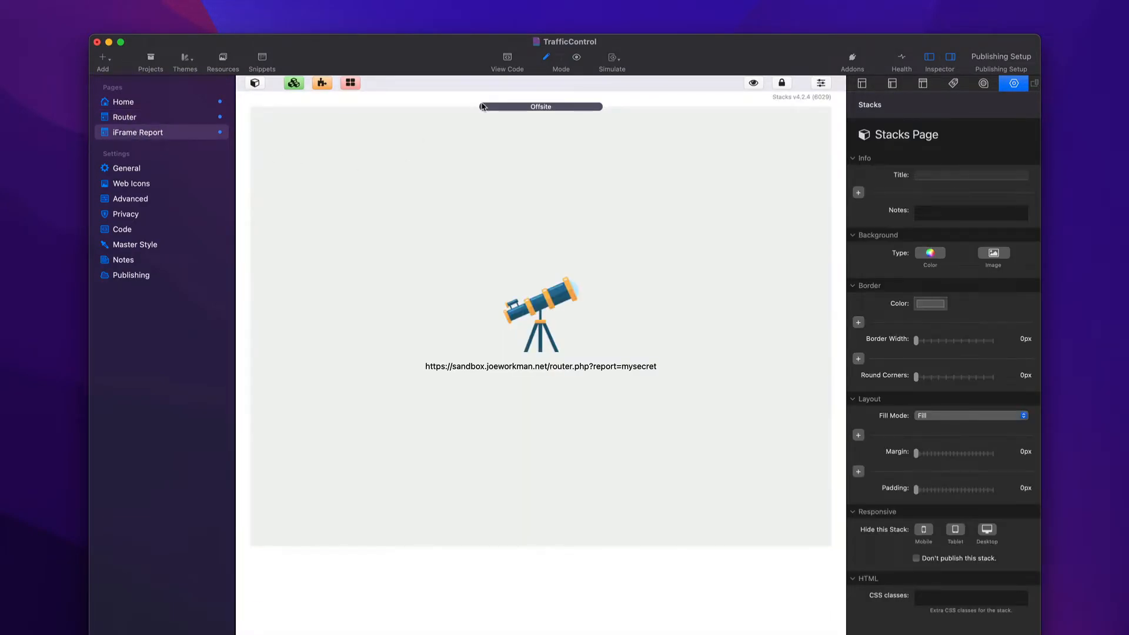
{"action": "left_click", "coordinate": [492, 114]}
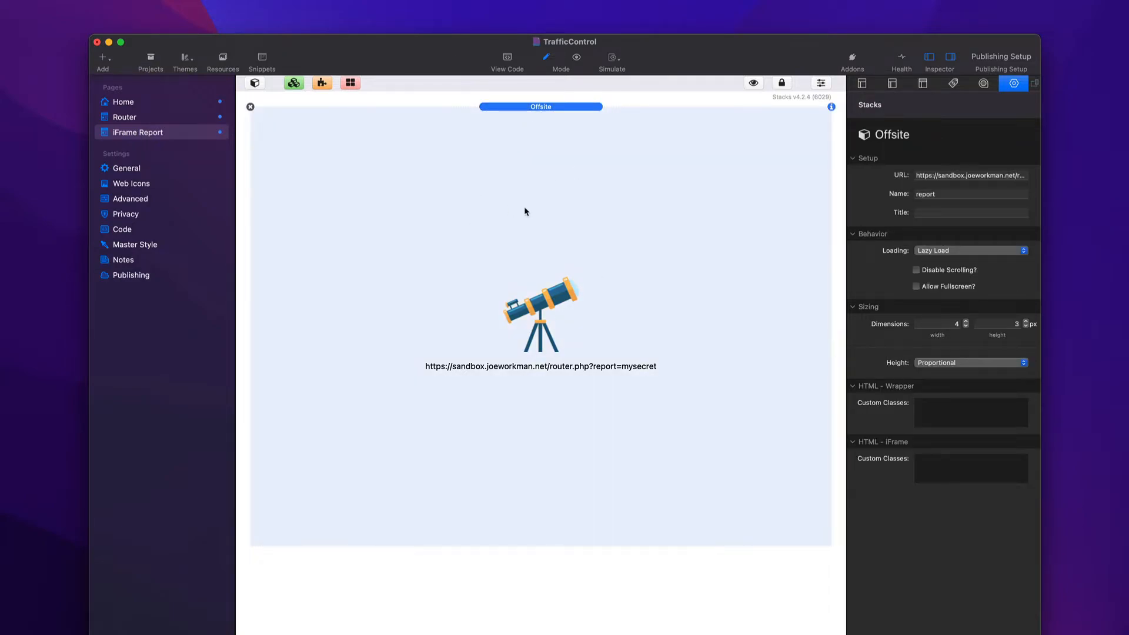
{"action": "left_click", "coordinate": [936, 172]}
{"action": "key", "text": "Return"}
{"action": "key", "text": "cmd+r"}
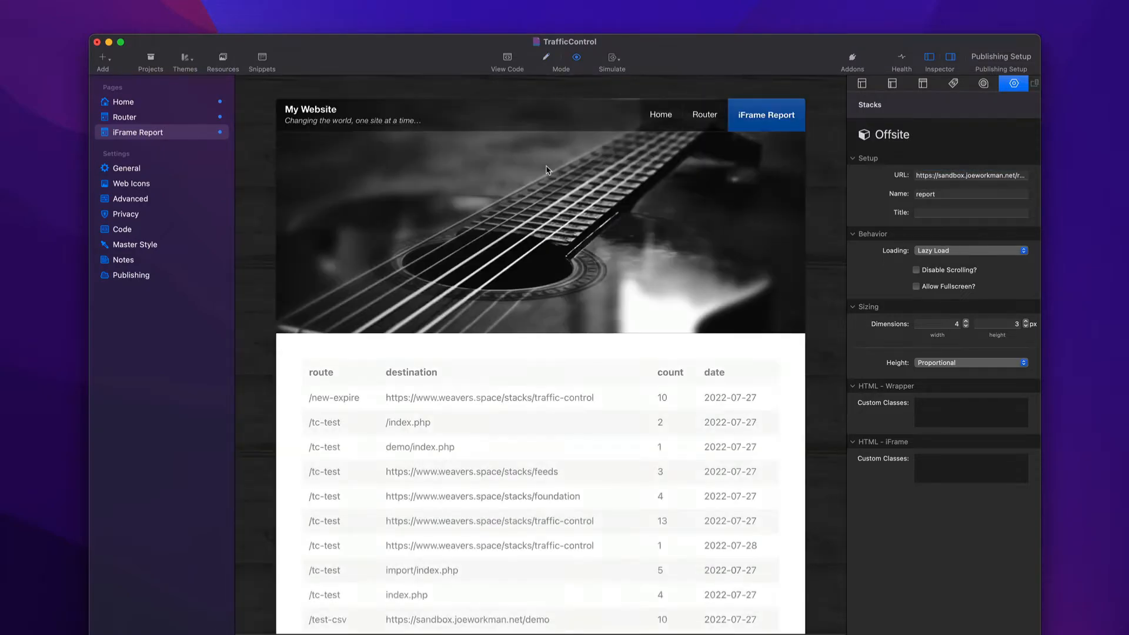
- Examine the embedded route report within the themed iFrame Report page, from the banner down to the footer
{"action": "scroll", "coordinate": [470, 372], "scroll_direction": "down", "scroll_amount": 5}
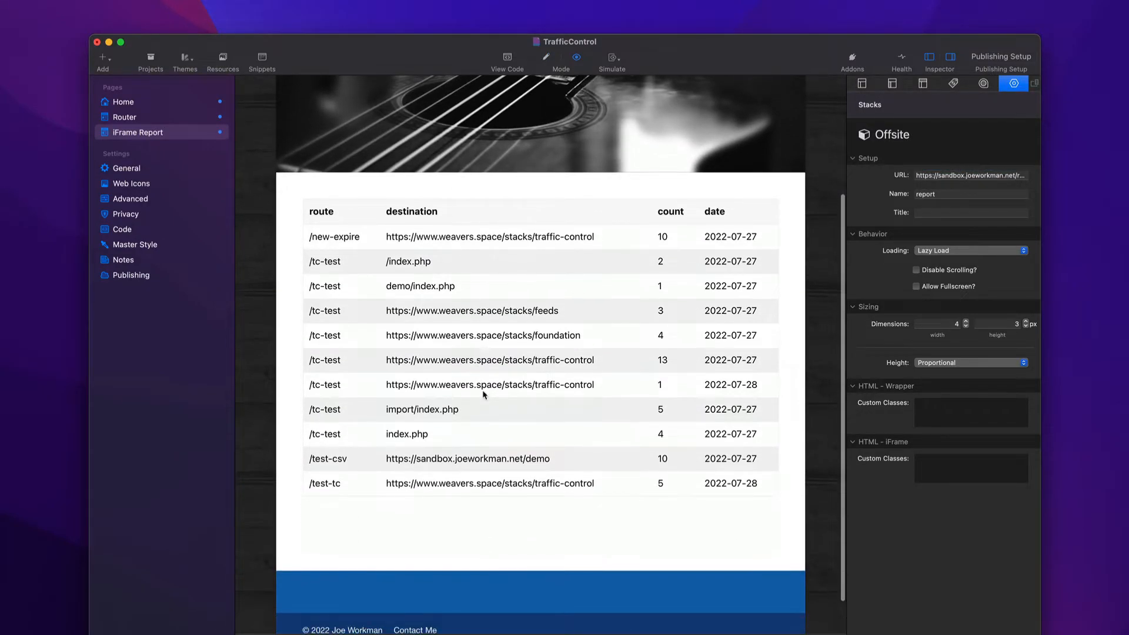
{"action": "scroll", "coordinate": [485, 394], "scroll_direction": "up", "scroll_amount": 2}
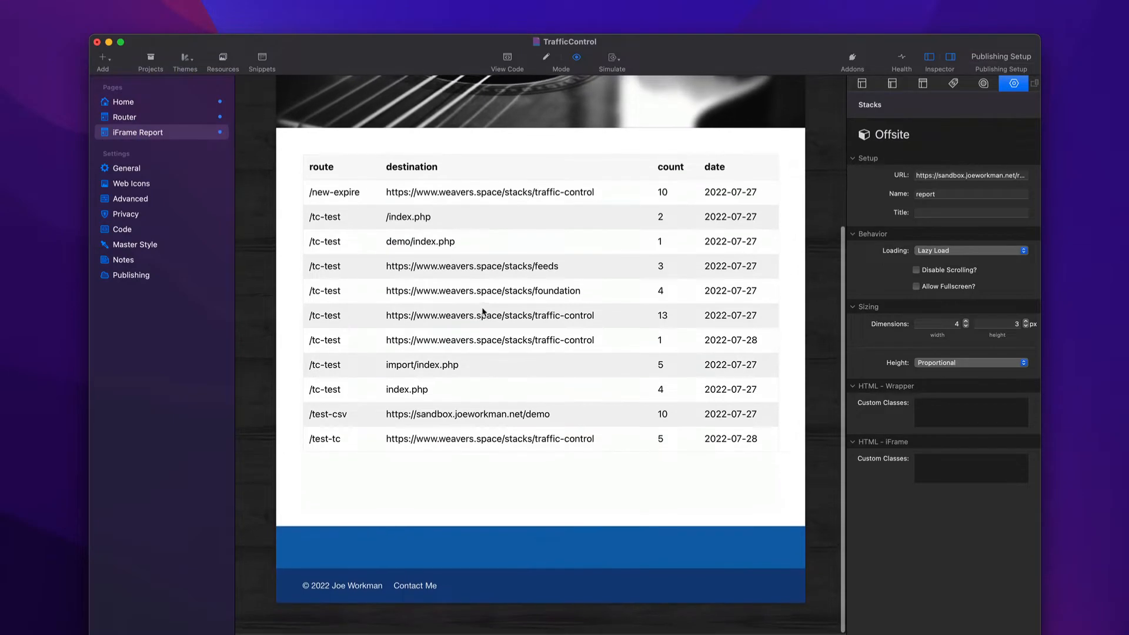
{"action": "scroll", "coordinate": [413, 316], "scroll_direction": "up", "scroll_amount": 5}
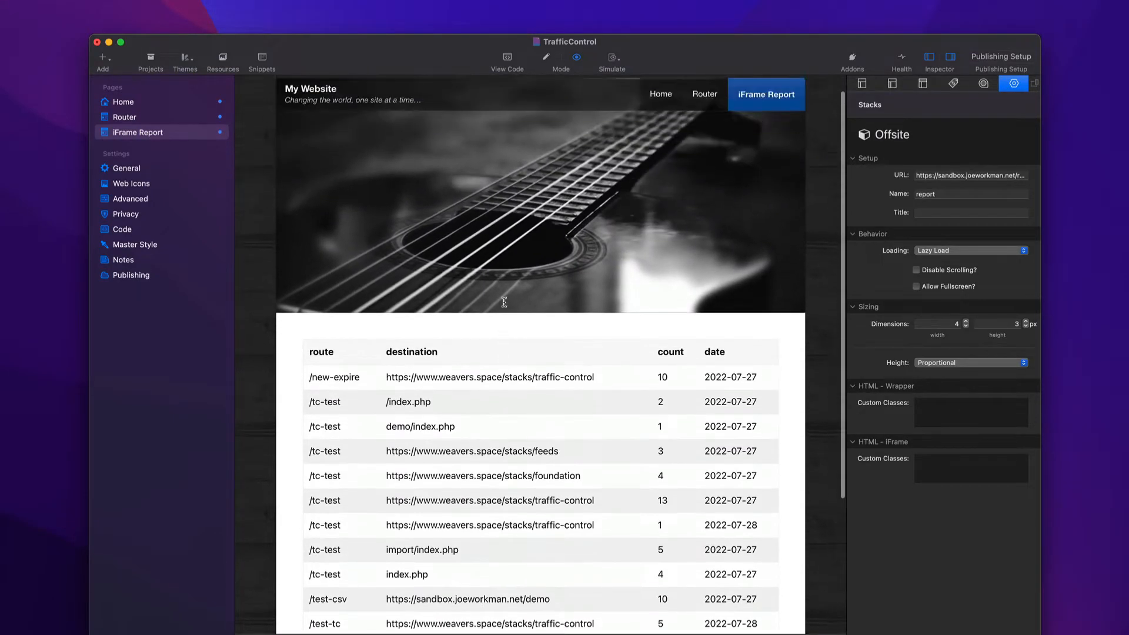
{"action": "scroll", "coordinate": [504, 302], "scroll_direction": "down", "scroll_amount": 5}
{"action": "scroll", "coordinate": [504, 304], "scroll_direction": "up", "scroll_amount": 5}
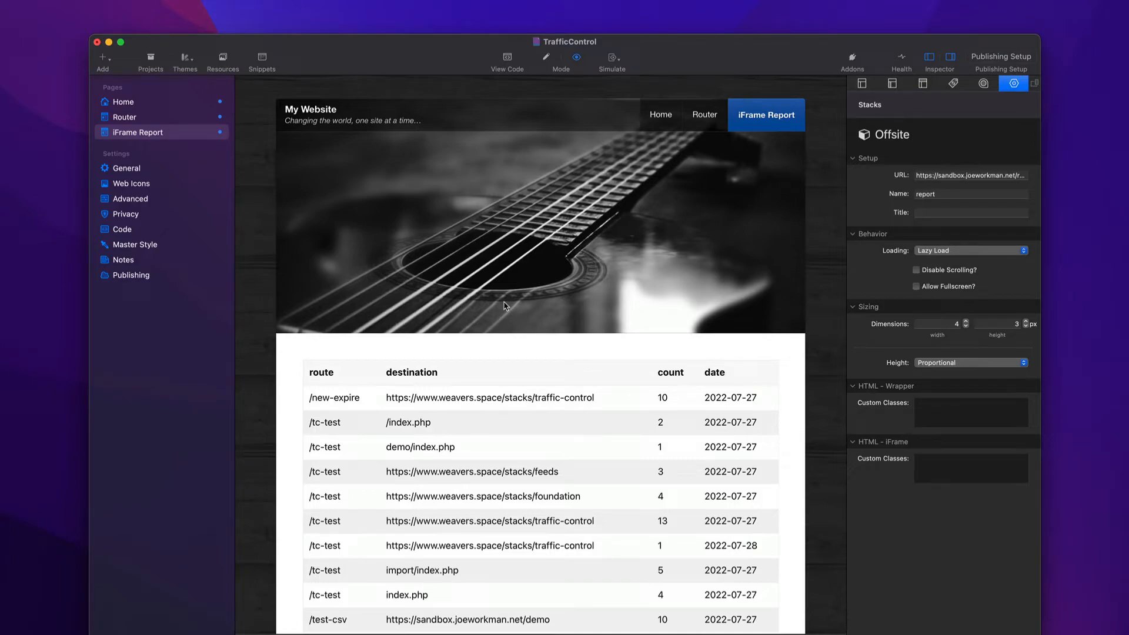
{"action": "scroll", "coordinate": [505, 306], "scroll_direction": "down", "scroll_amount": 5}
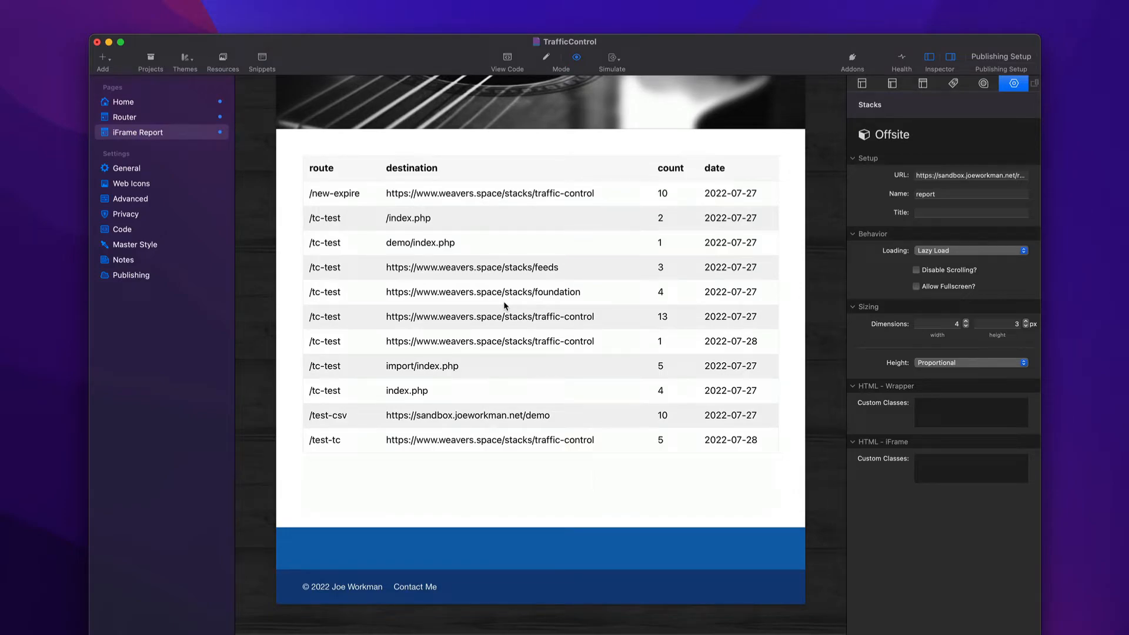
{"action": "scroll", "coordinate": [322, 134], "scroll_direction": "up", "scroll_amount": 5}
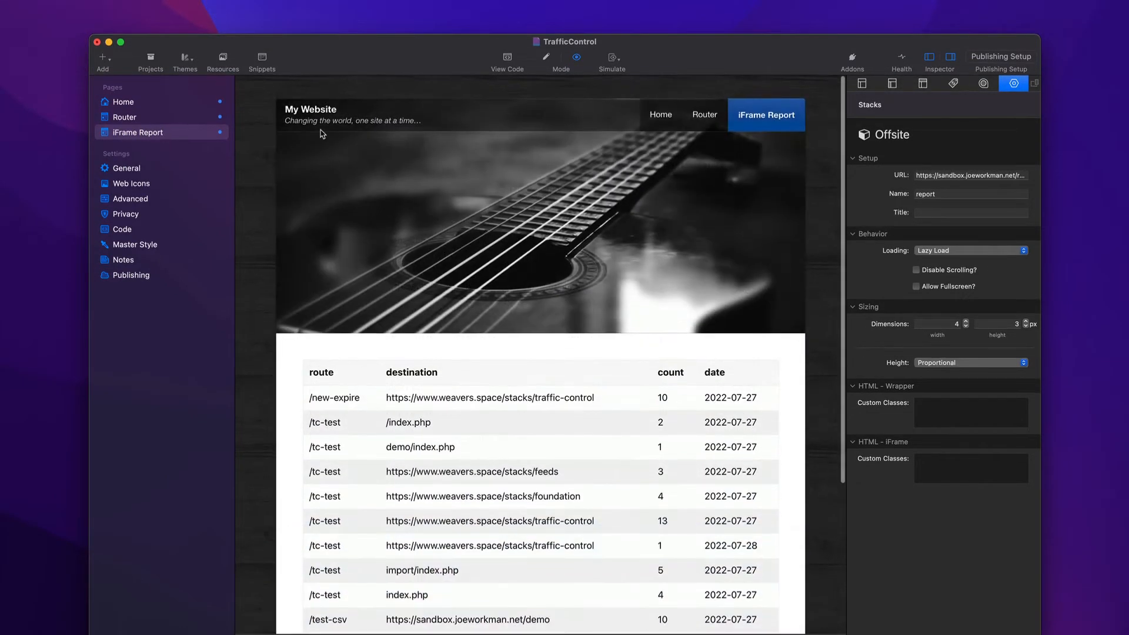
- Review the Router page's style settings and page-specific theme choices, keeping Foundation 6 selected
{"action": "left_click", "coordinate": [133, 122]}
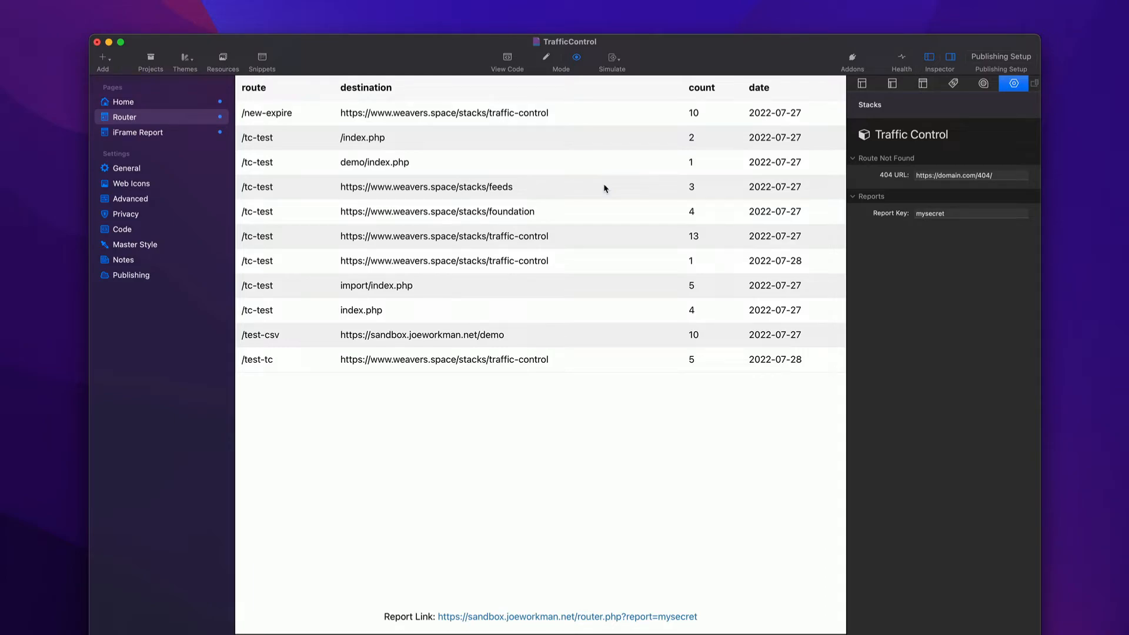
{"action": "left_click", "coordinate": [983, 85]}
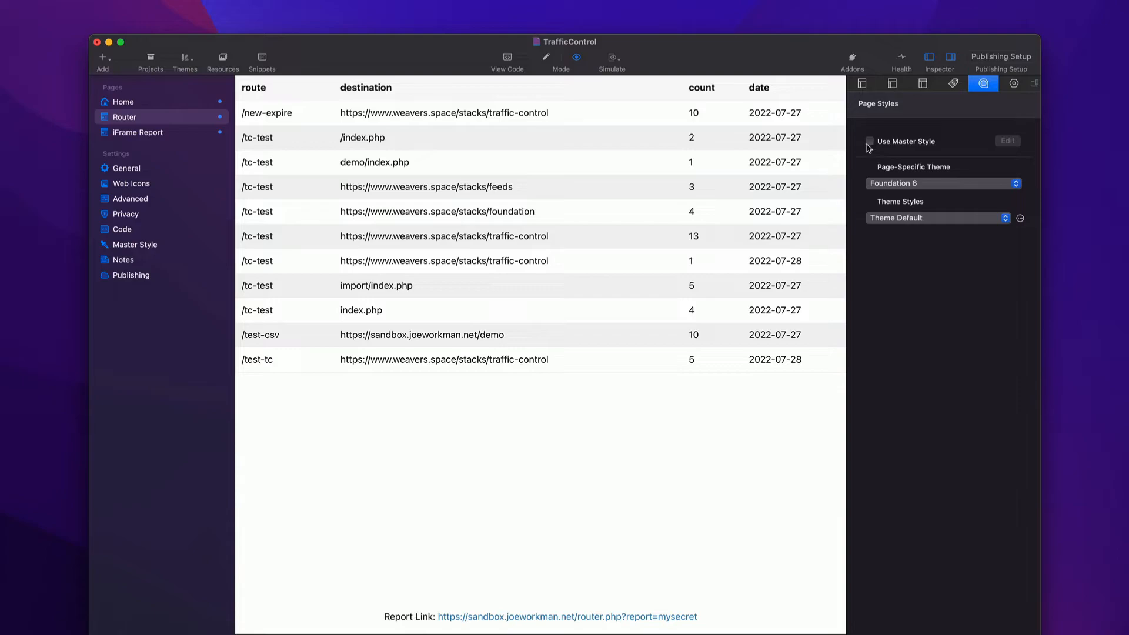
{"action": "left_click", "coordinate": [919, 184]}
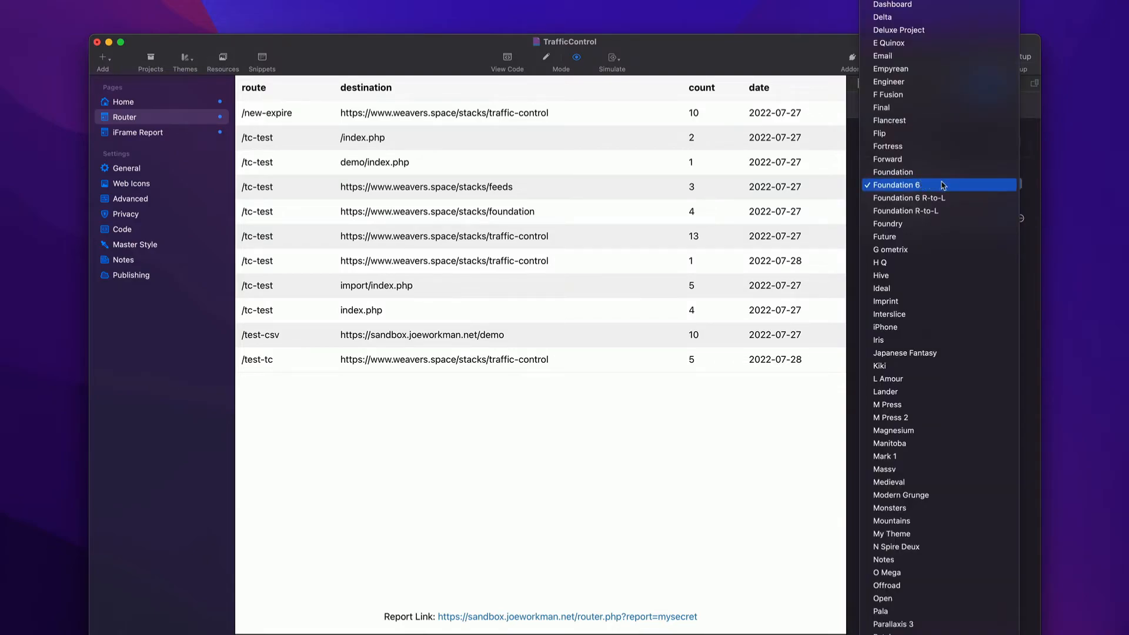
{"action": "left_click", "coordinate": [921, 185]}
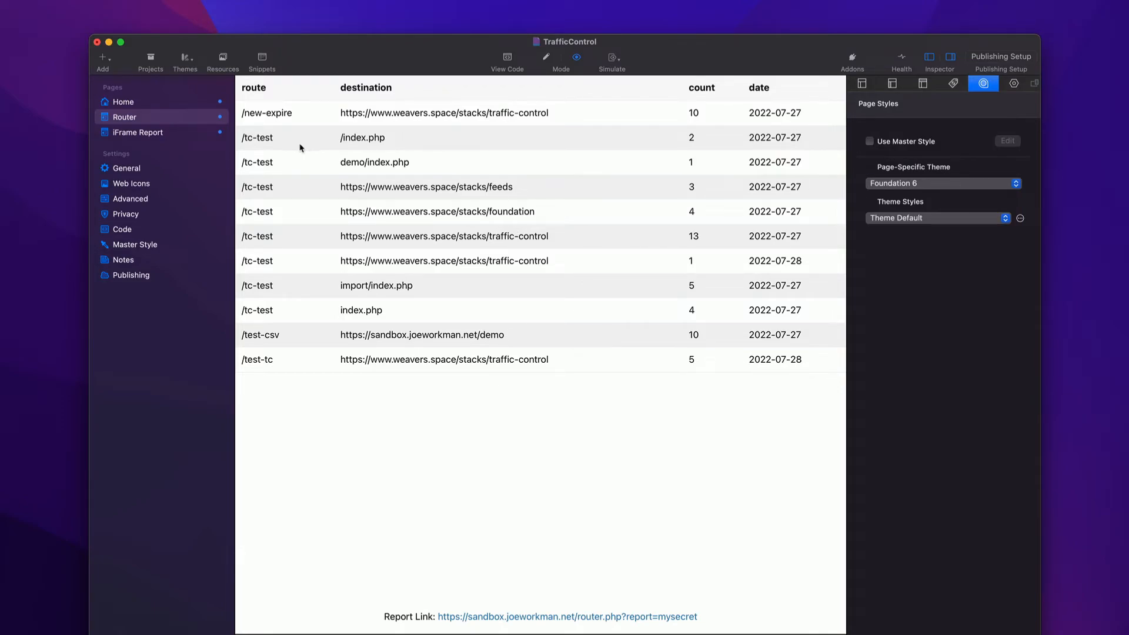
- Compare the iFrame Report page's master style and embedded report with the Router page's own report preview
{"action": "left_click", "coordinate": [167, 134]}
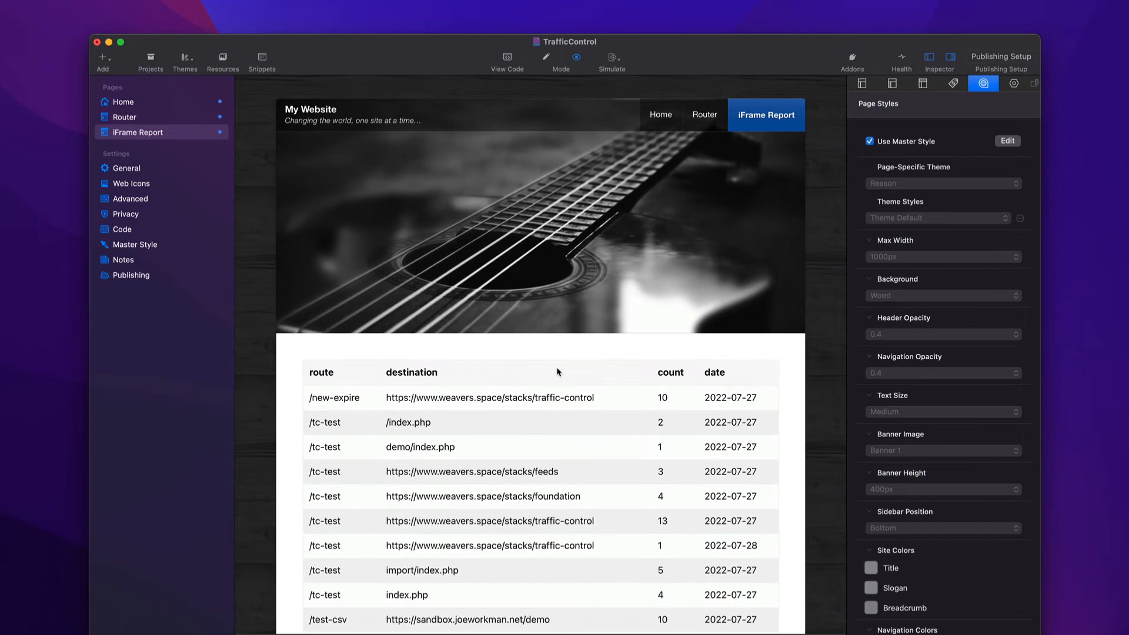
{"action": "scroll", "coordinate": [503, 381], "scroll_direction": "down", "scroll_amount": 3}
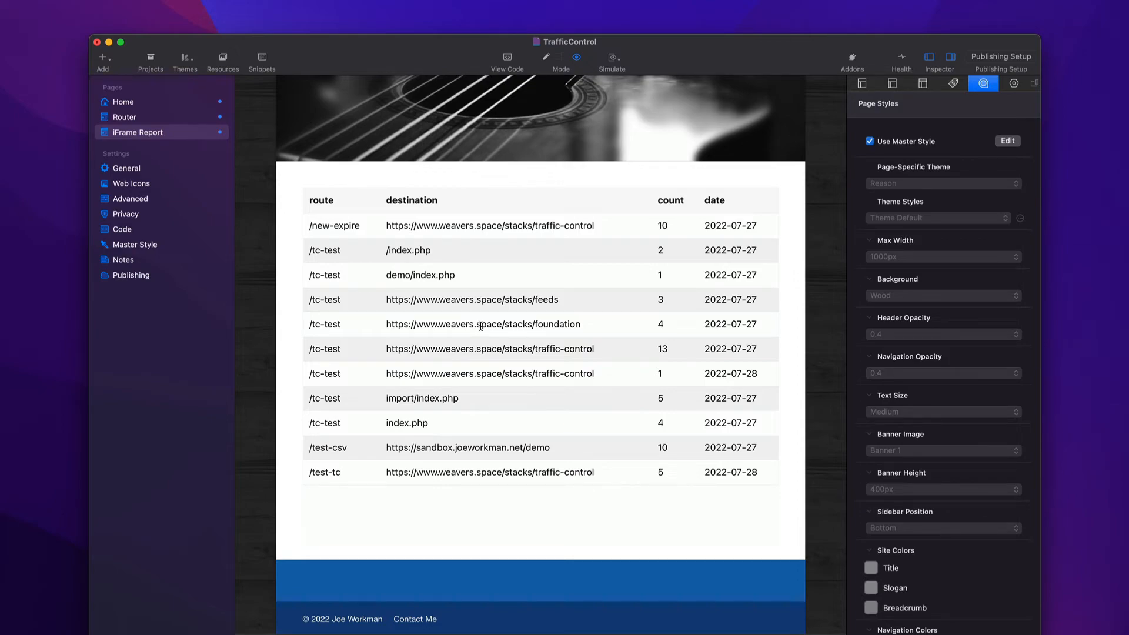
{"action": "scroll", "coordinate": [497, 298], "scroll_direction": "down", "scroll_amount": 1}
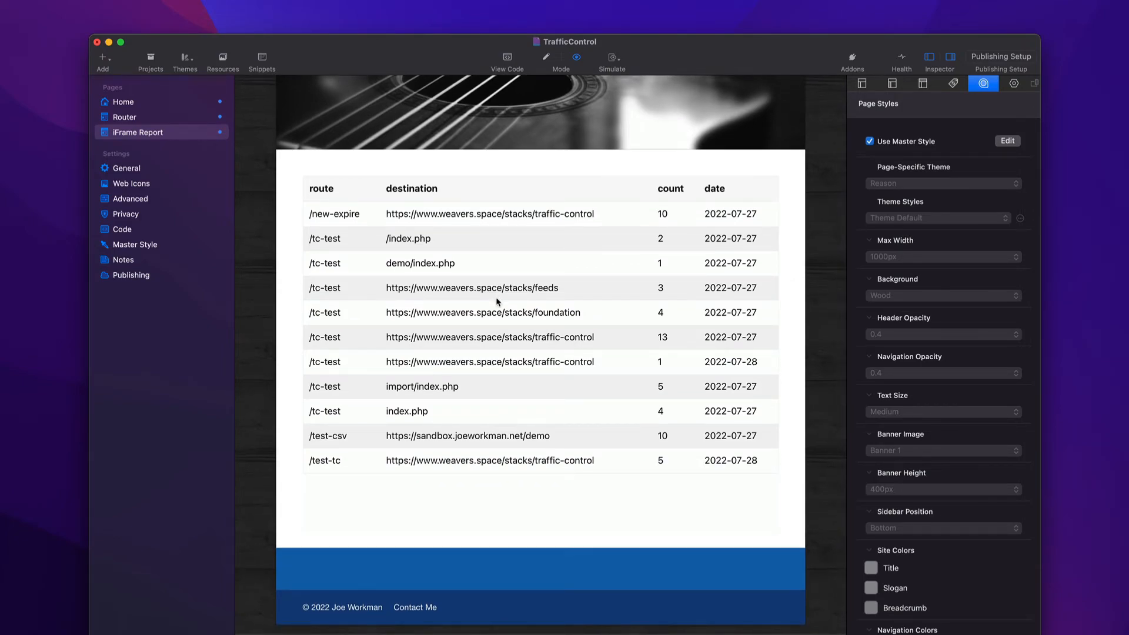
{"action": "left_click", "coordinate": [145, 118]}
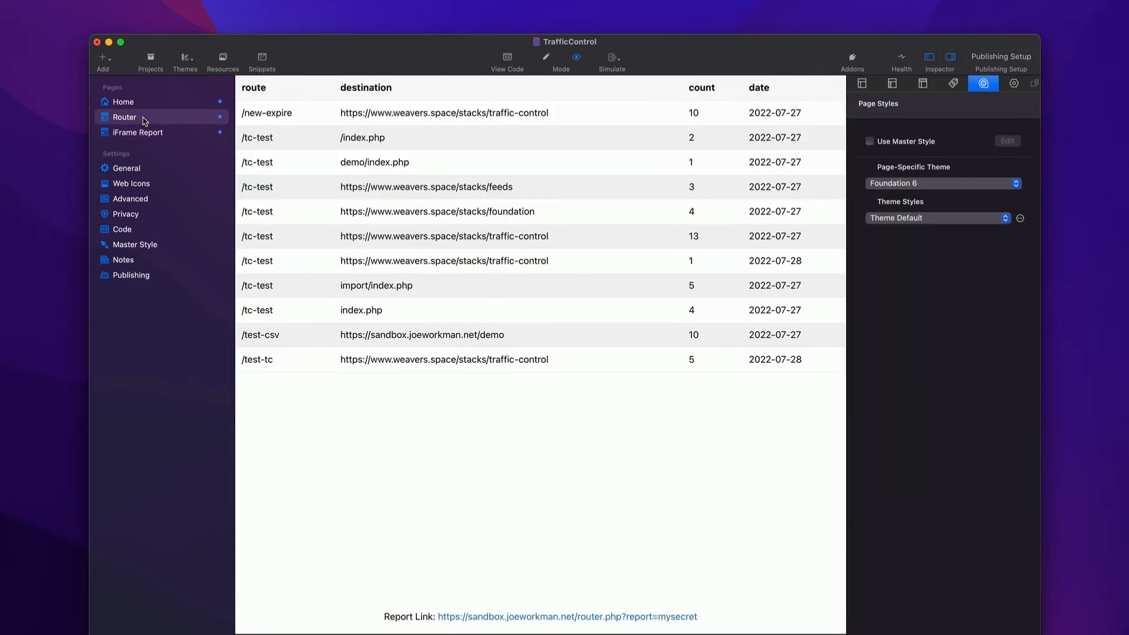